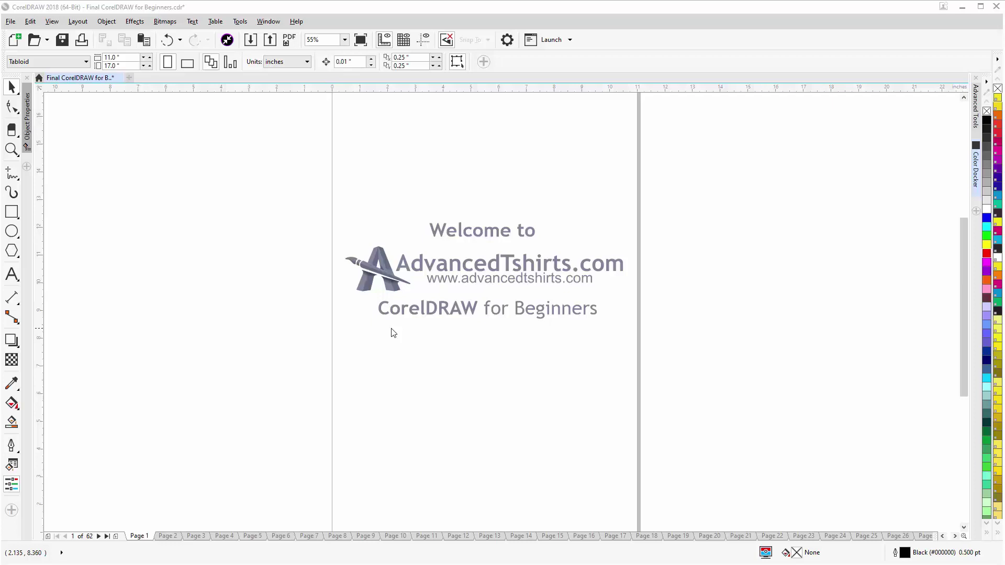
click(228, 537)
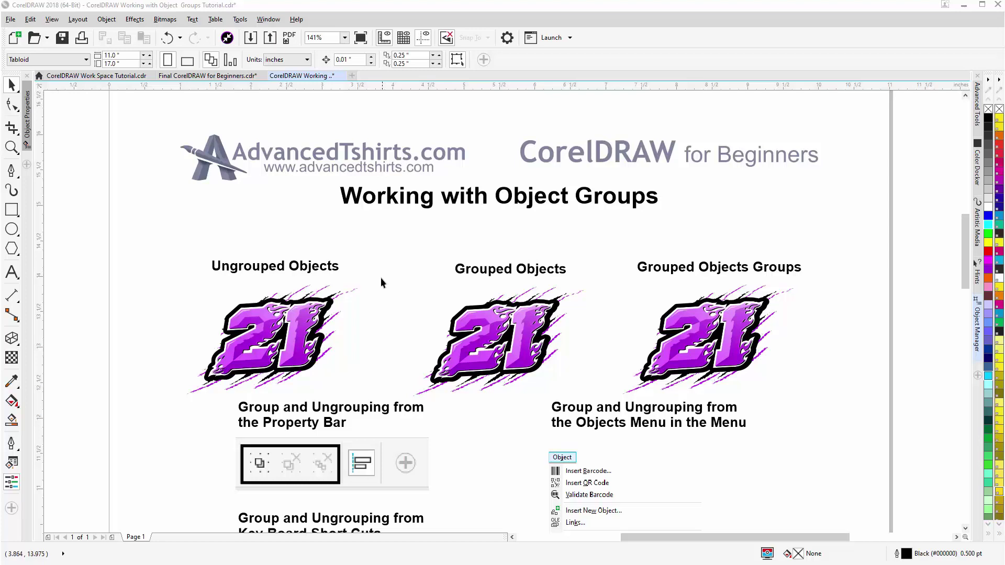
Move two individual pieces of the 21 artwork under Ungrouped Objects out of place and undo both moves
drag(380, 274, 166, 401)
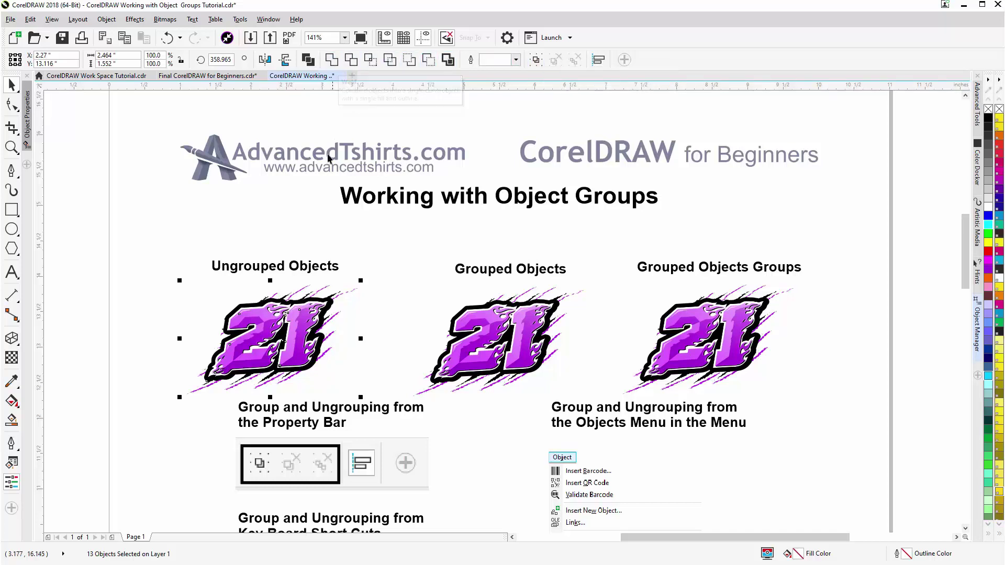
click(384, 306)
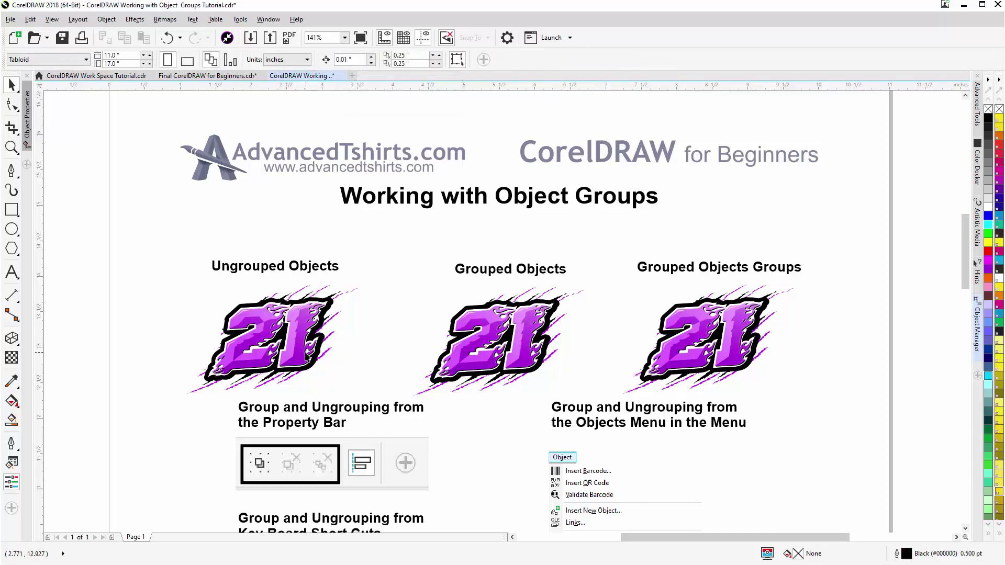
click(302, 350)
drag(302, 350, 385, 329)
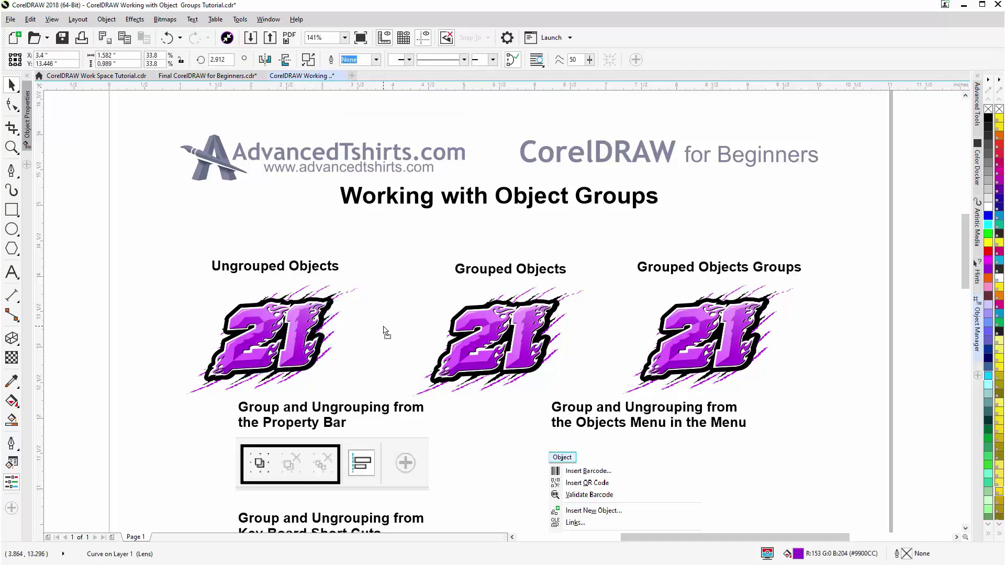
drag(264, 326, 246, 354)
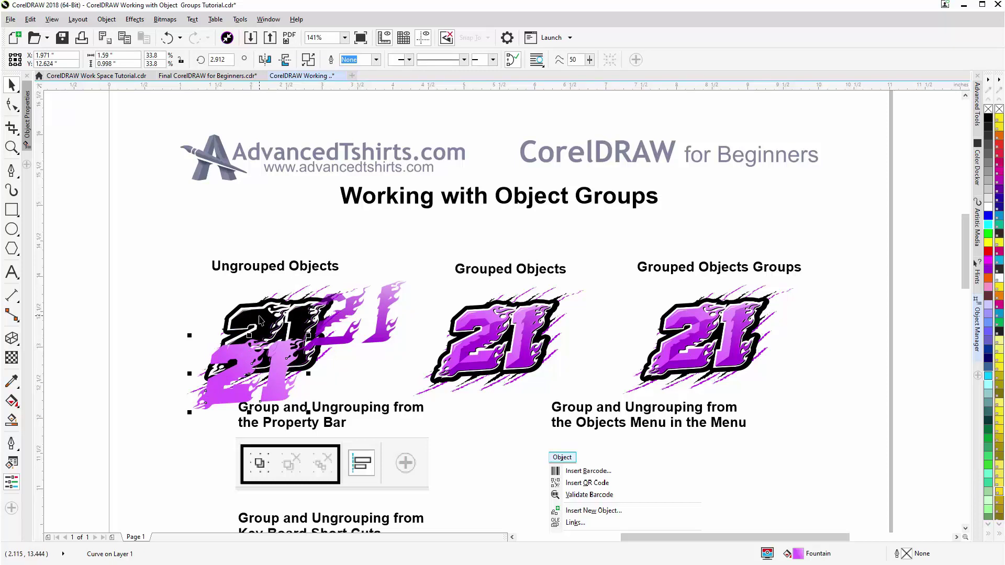
key(ctrl+z)
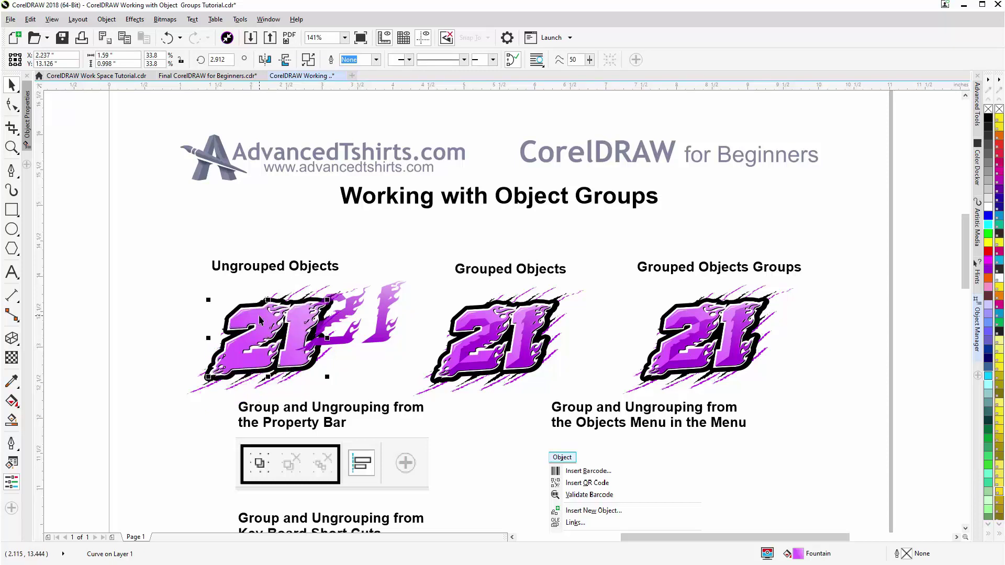
key(ctrl+z)
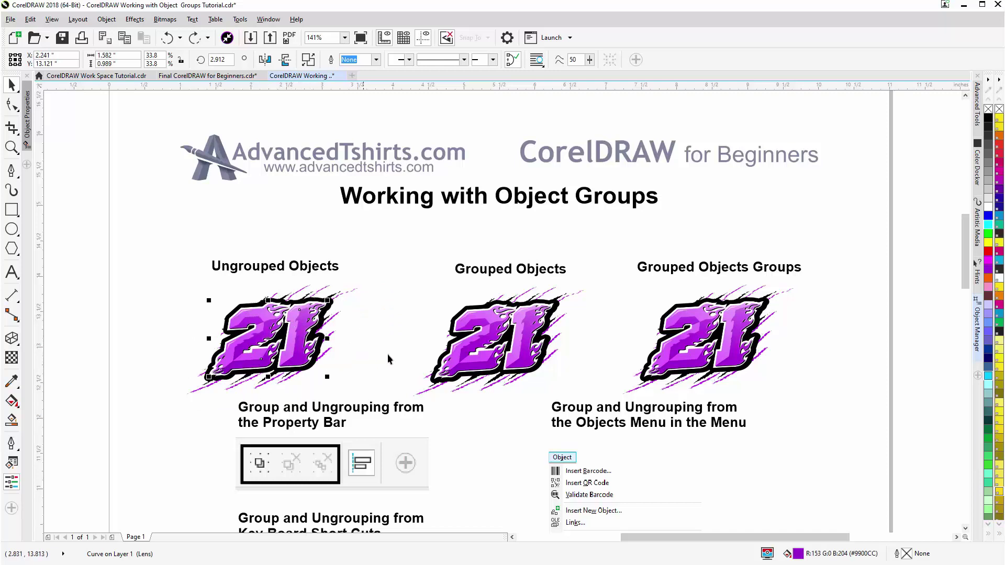
Group all the objects of the 21 artwork under Ungrouped Objects and deselect the group
click(376, 283)
drag(324, 335, 142, 407)
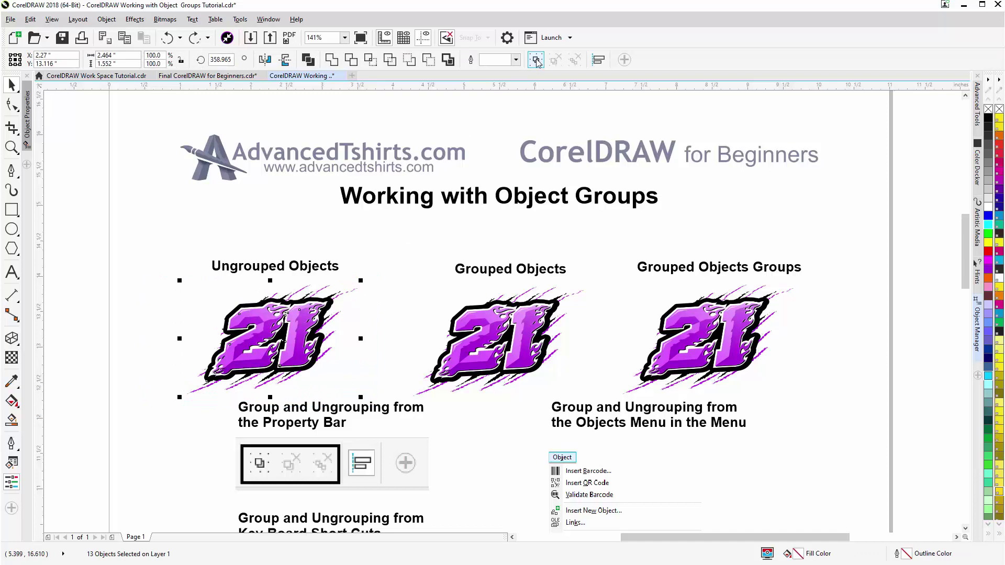
right_click(309, 331)
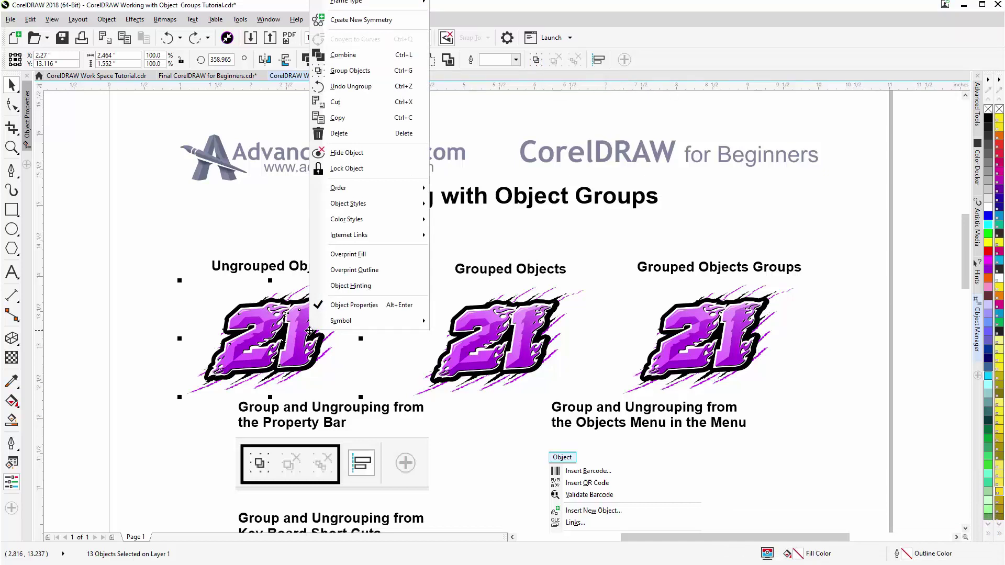
click(367, 72)
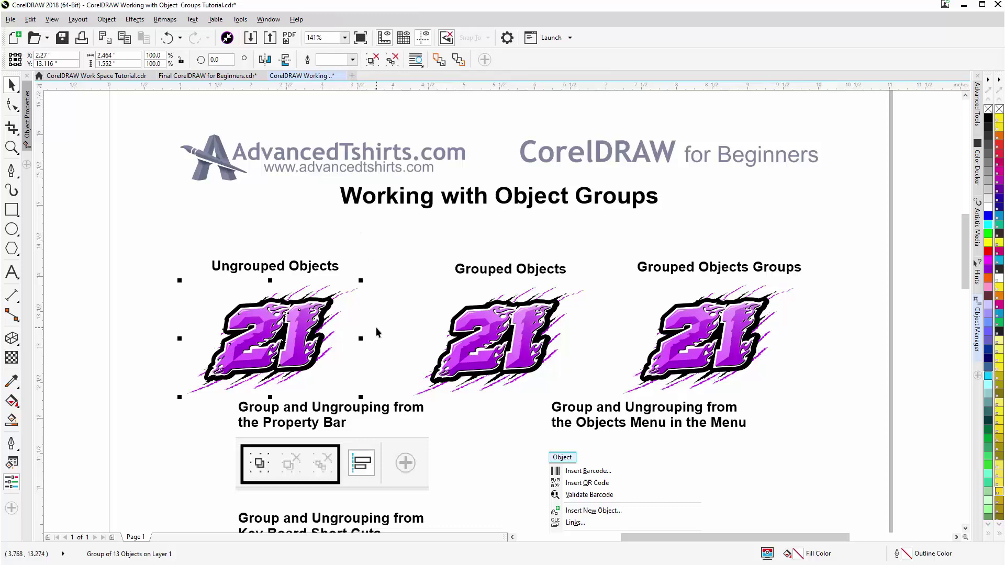
click(376, 328)
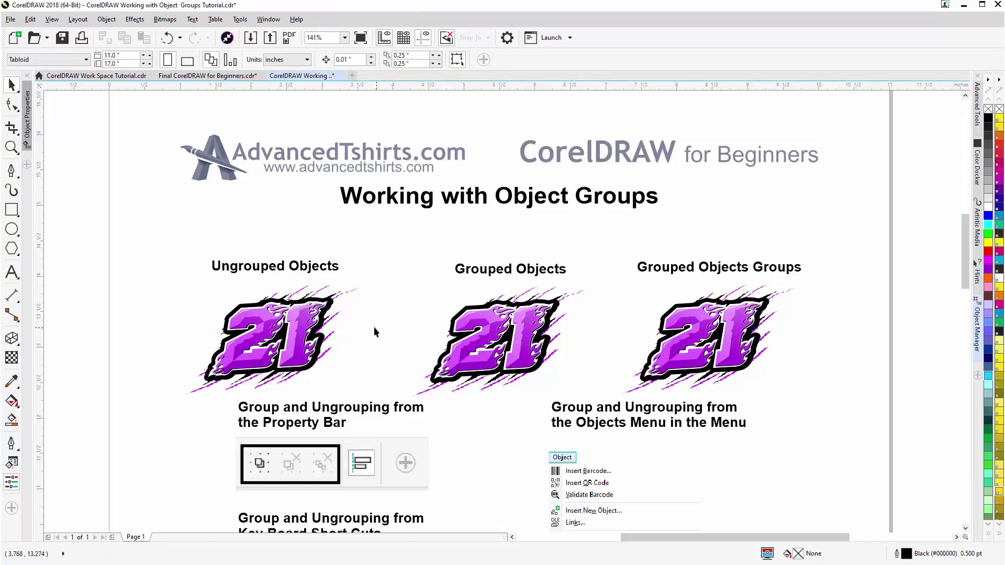
Move the newly grouped 21 artwork around and scale it down proportionally to about 60%
click(305, 319)
drag(301, 320, 258, 357)
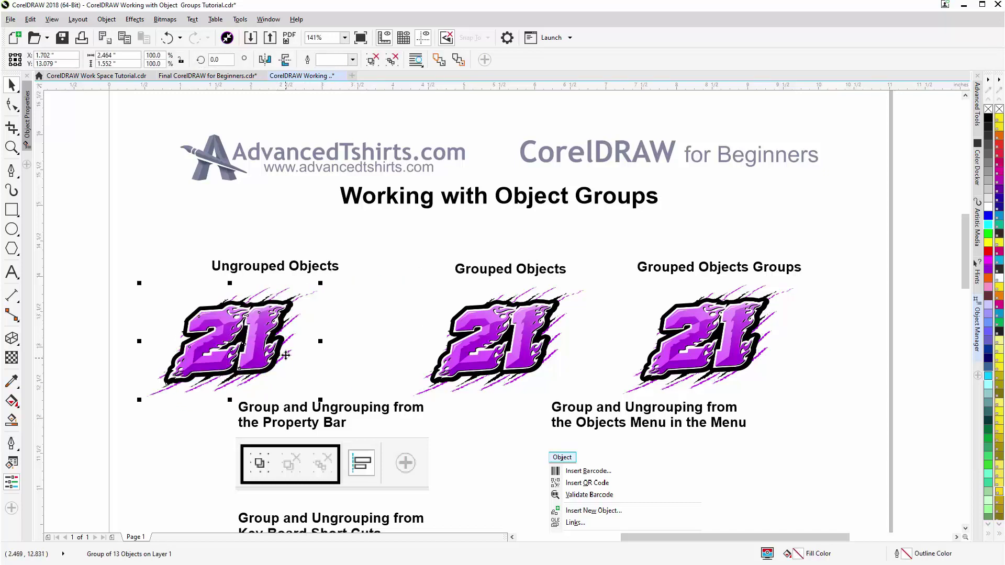
drag(321, 283, 283, 314)
drag(239, 351, 293, 333)
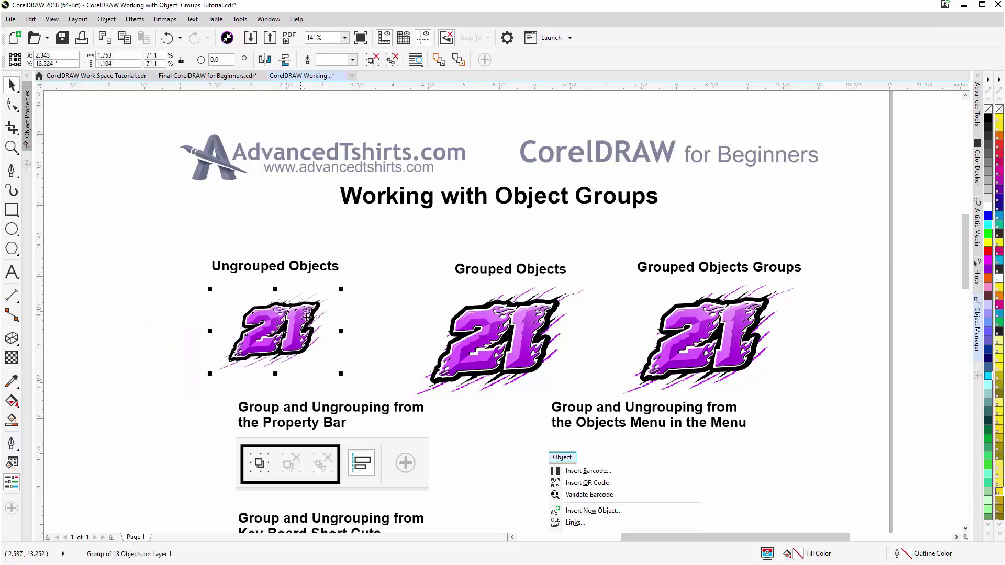
drag(342, 287, 322, 302)
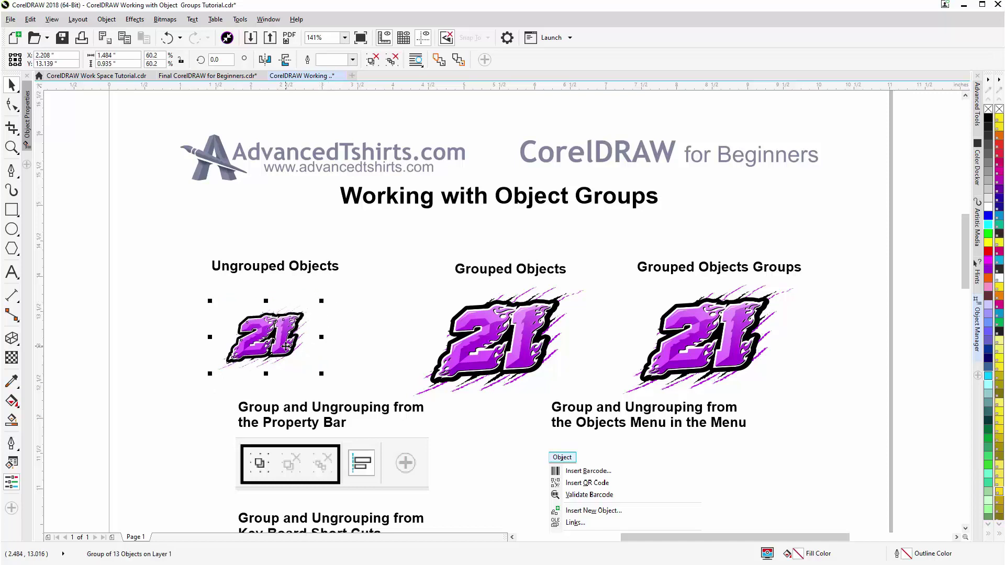
Undo all the moves and resizes of the grouped 21 artwork under Ungrouped Objects
key(ctrl+z)
key(ctrl+z)
key(ctrl+z)
key(ctrl+z)
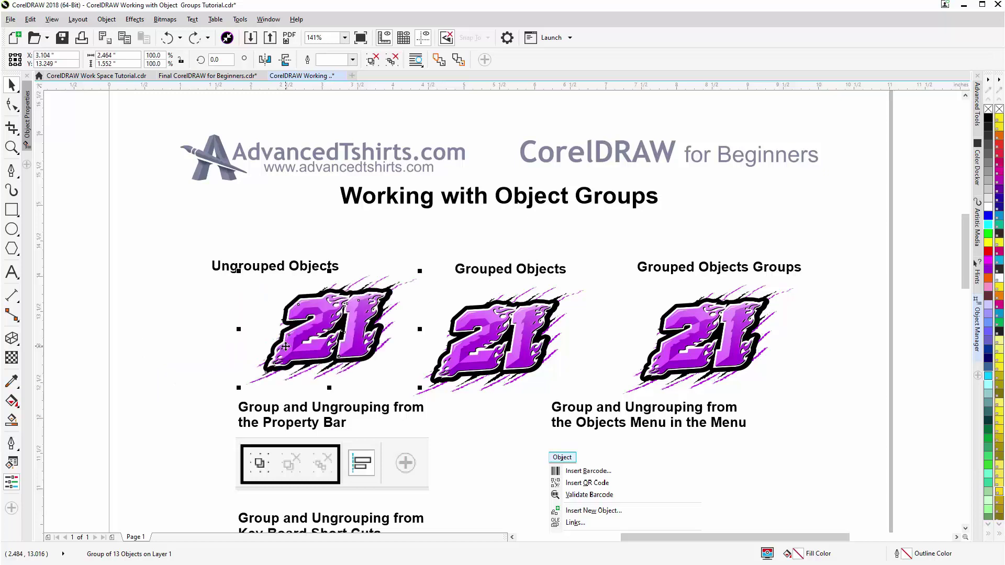
key(ctrl+z)
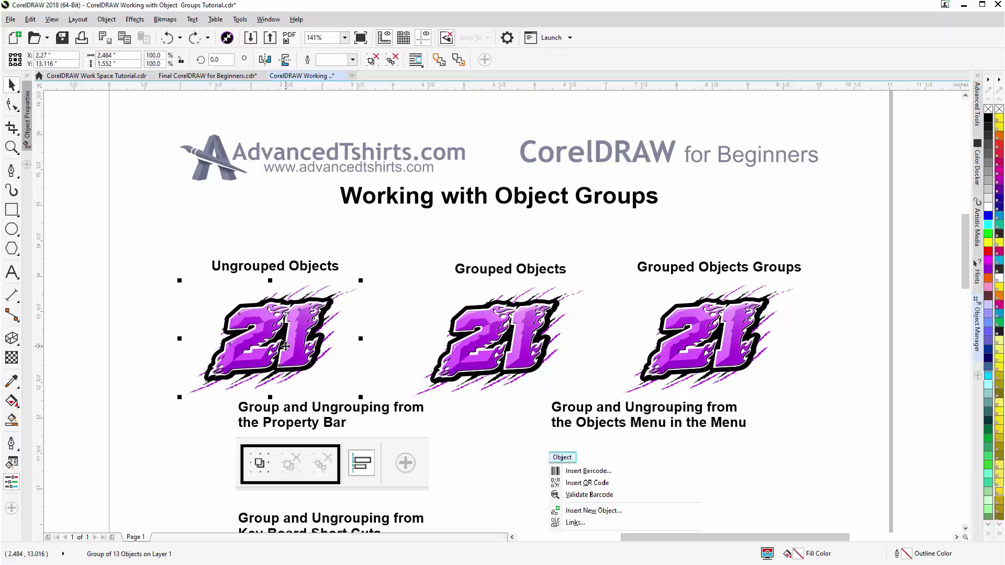
Ungroup the 21 artwork under Ungrouped Objects, and ungroup the one under Grouped Objects as well
key(ctrl+u)
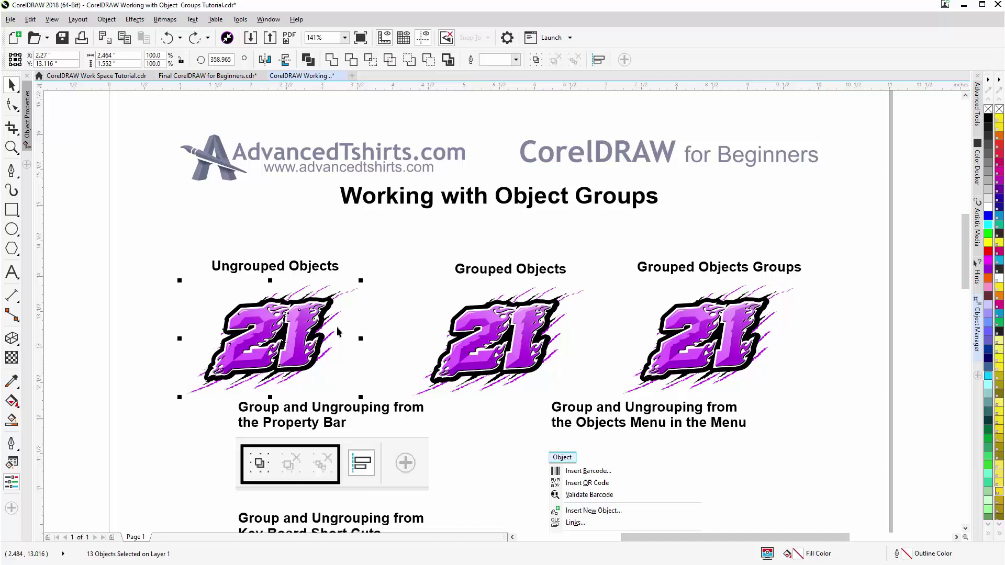
click(468, 345)
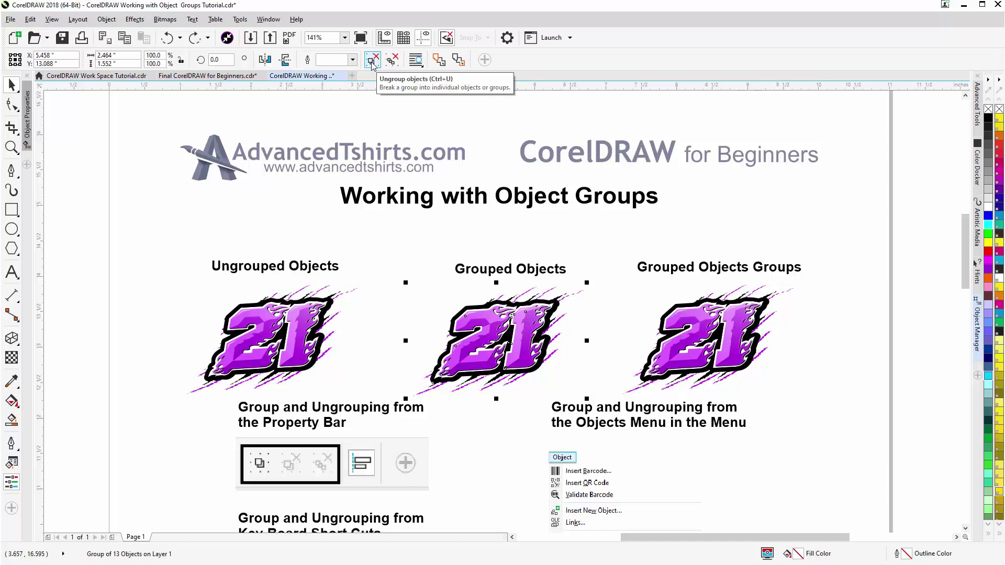
click(372, 61)
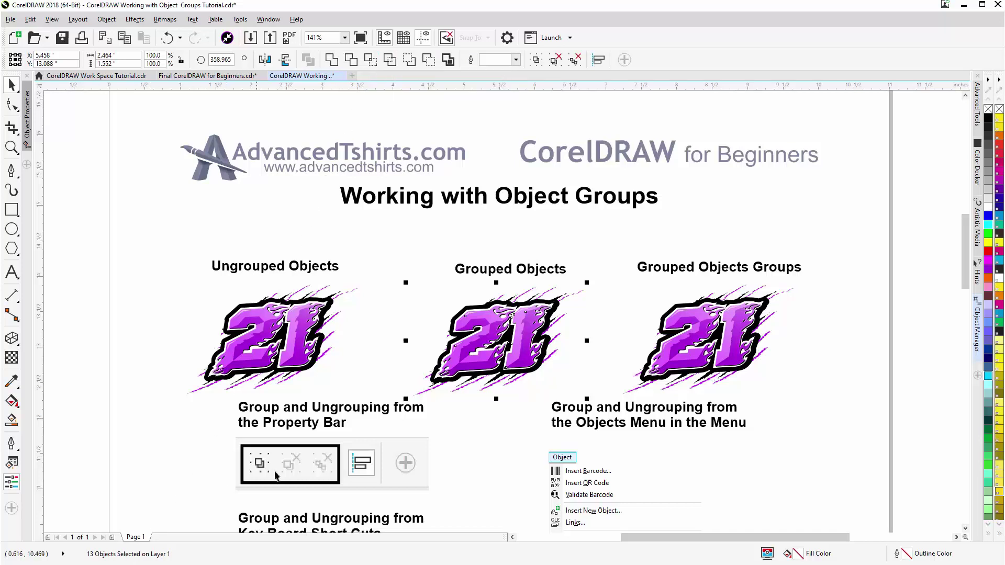
Select the 21 artwork under Grouped Objects Groups and expand its group in the Object Manager to examine the nested groups
click(708, 323)
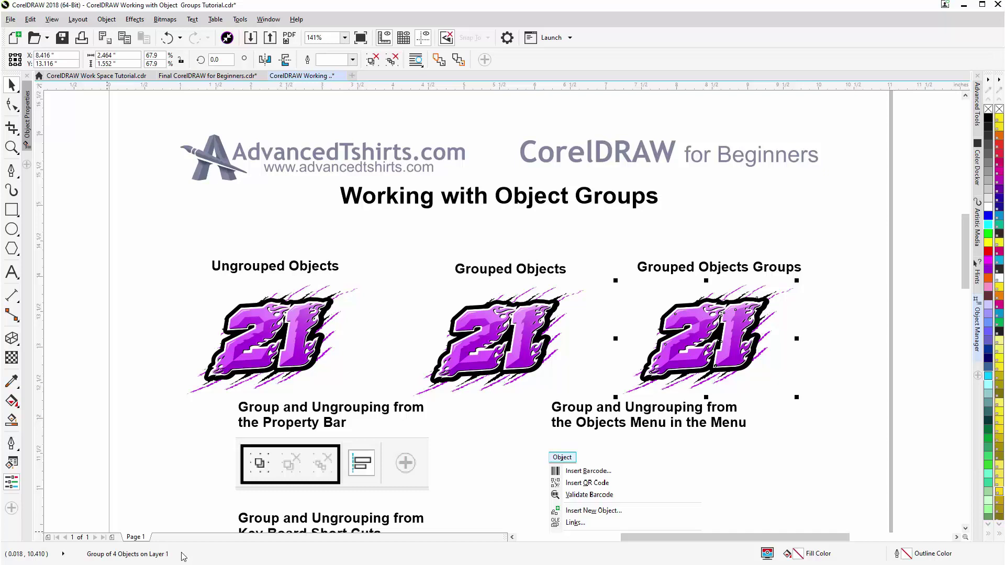
click(976, 326)
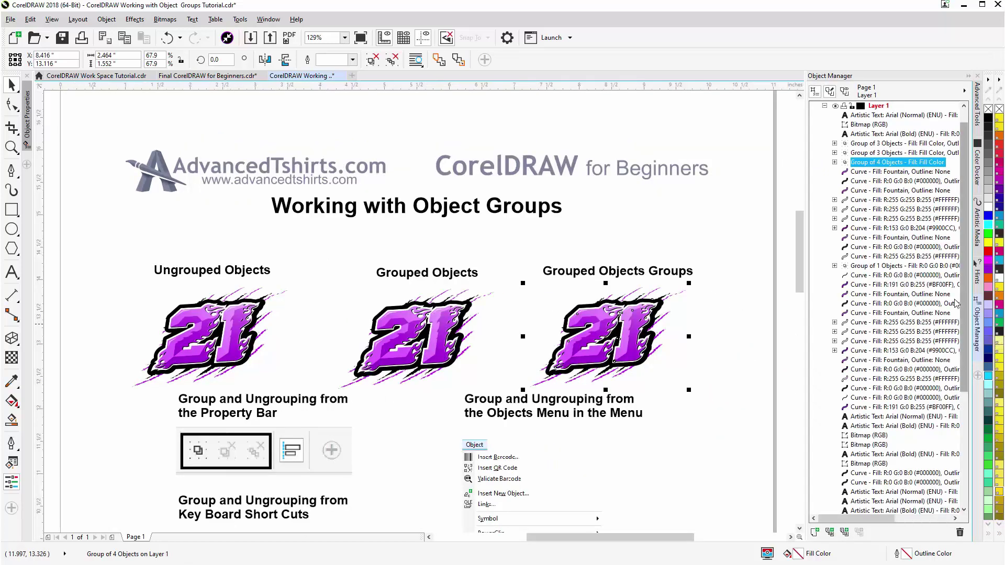
click(834, 163)
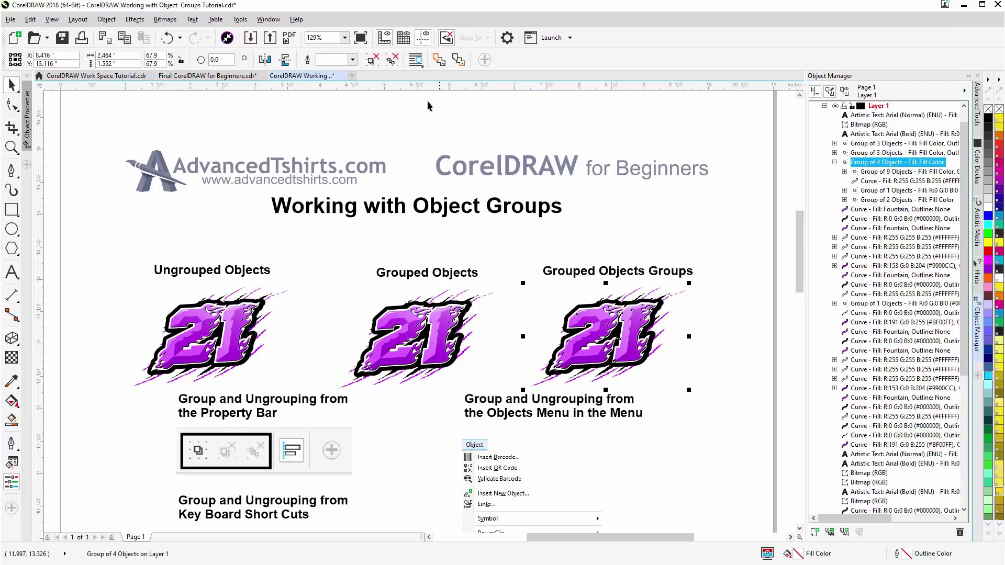
Ungroup all nested levels of the artwork under Grouped Objects Groups at once, and undo it
click(393, 61)
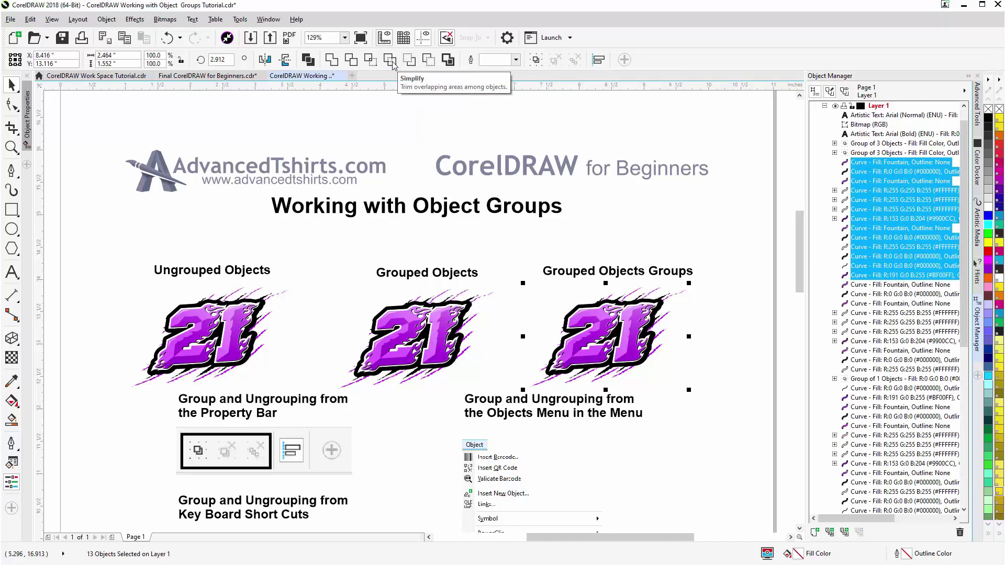
key(ctrl+z)
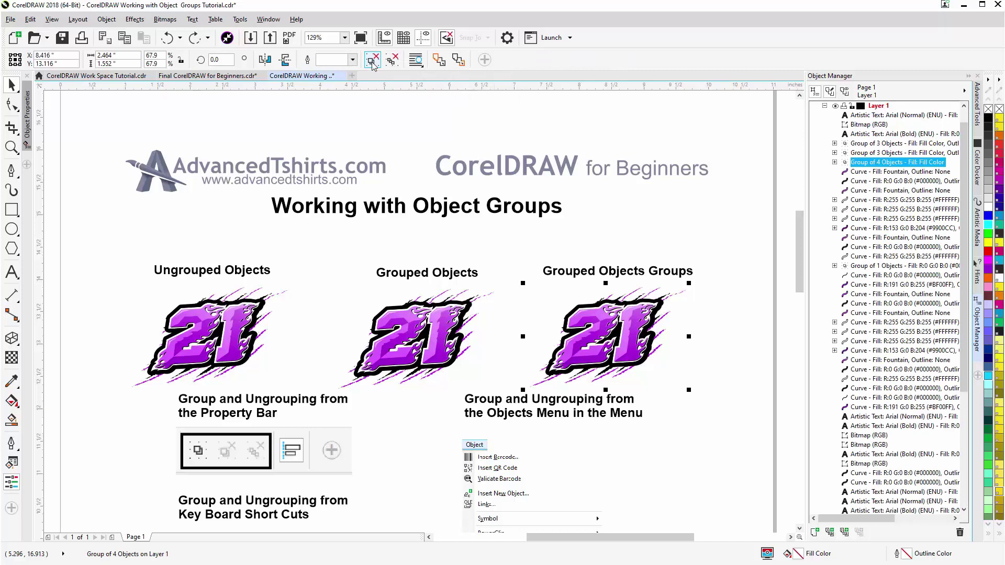
Ungroup the artwork under Grouped Objects Groups by one level and move the number, white outline, black backing and slash marks apart
click(372, 61)
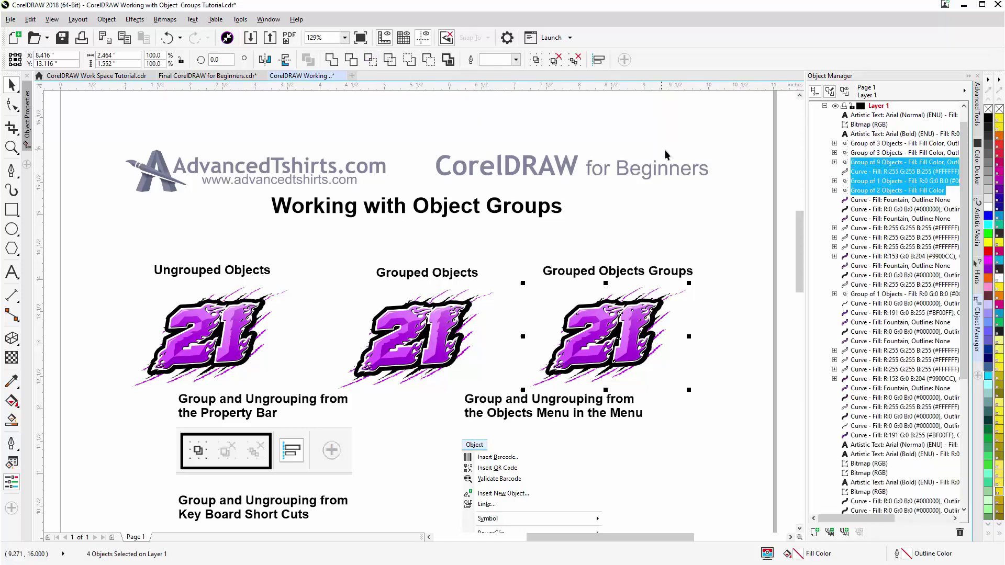
click(724, 215)
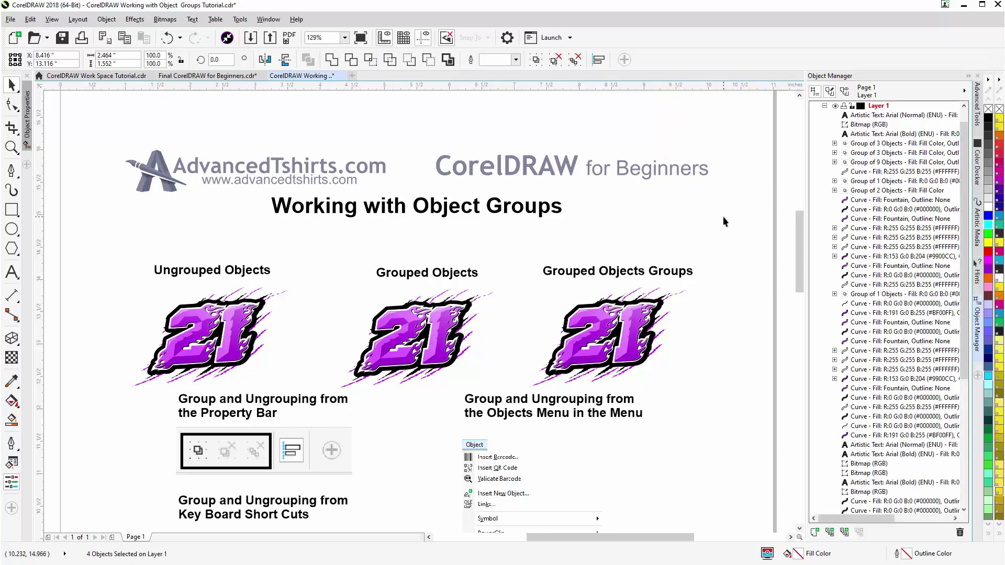
click(629, 339)
drag(629, 338, 737, 282)
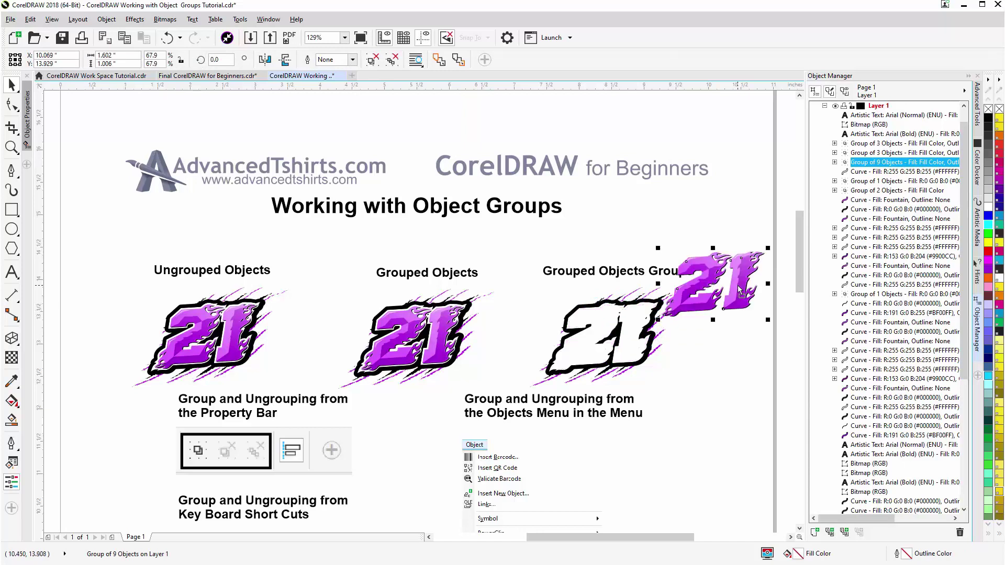
click(636, 328)
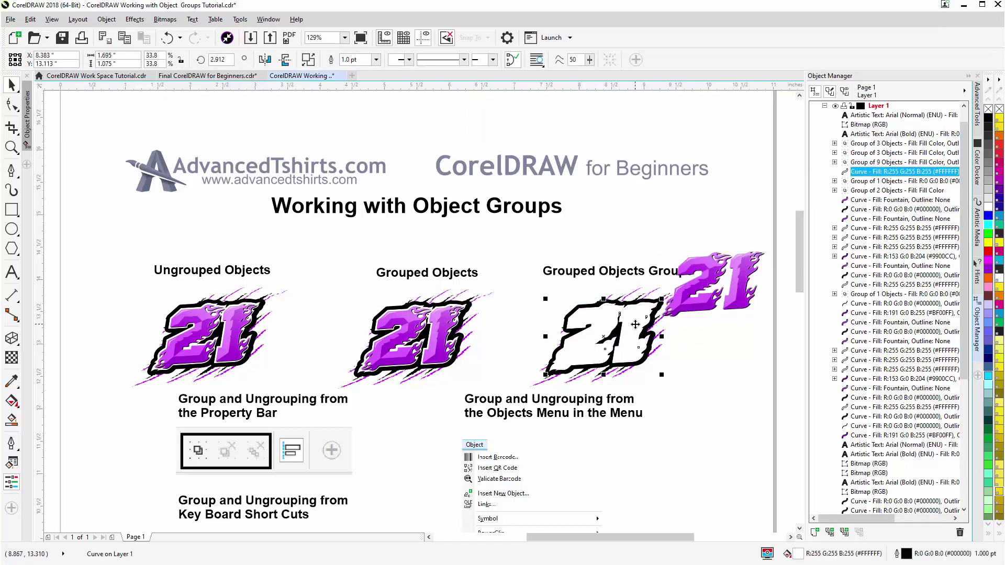
drag(635, 325, 532, 304)
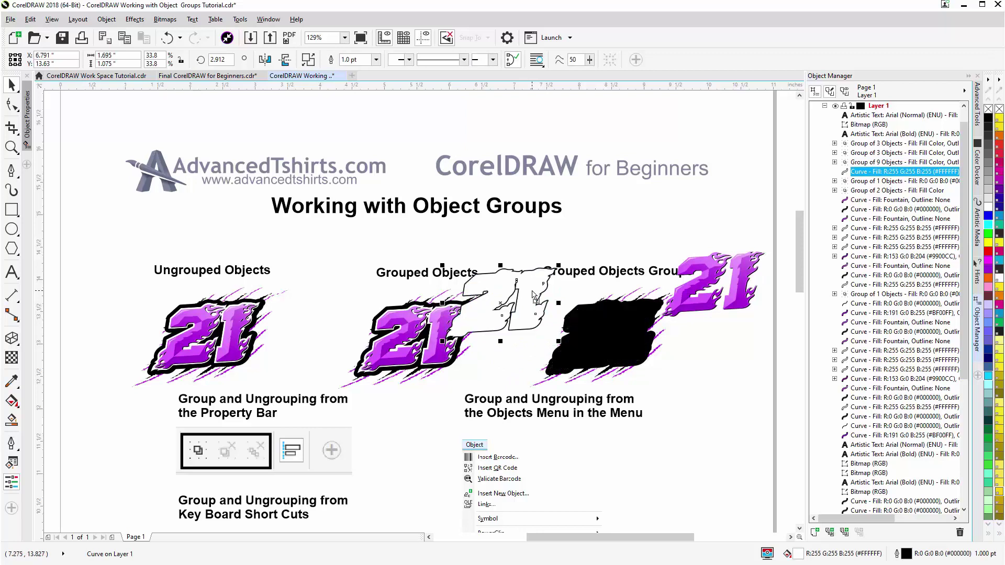
click(606, 346)
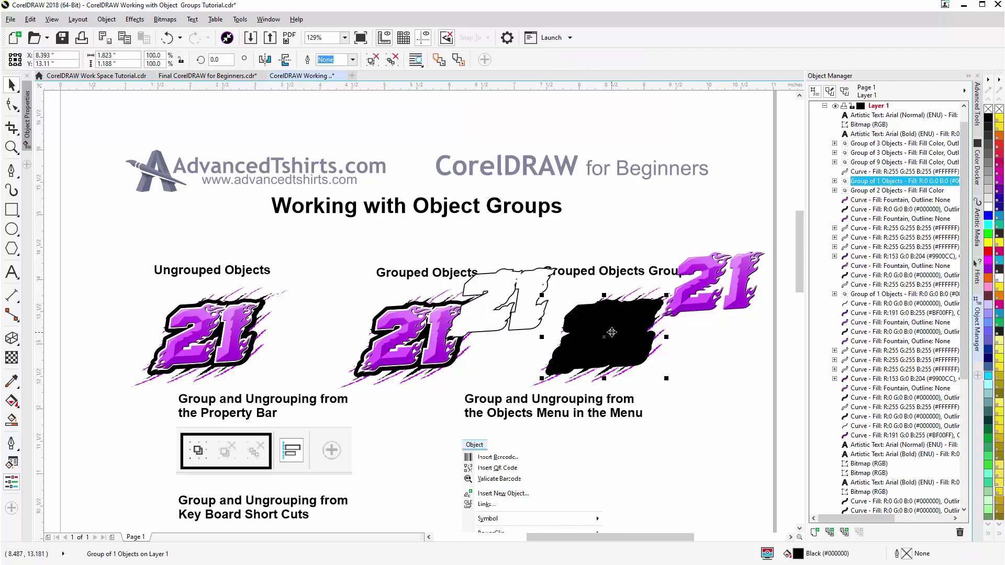
drag(611, 332, 515, 306)
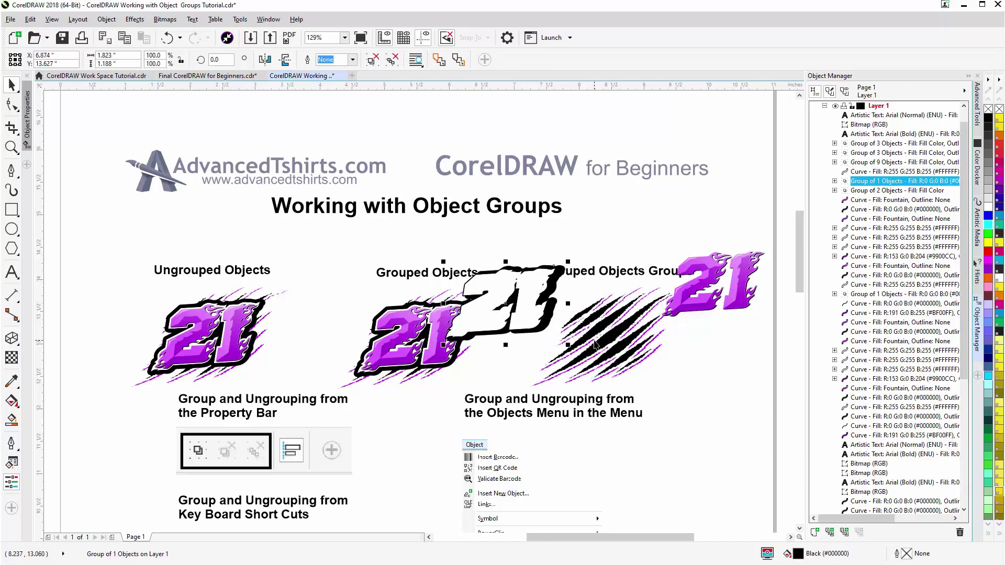
click(595, 341)
drag(595, 341, 605, 357)
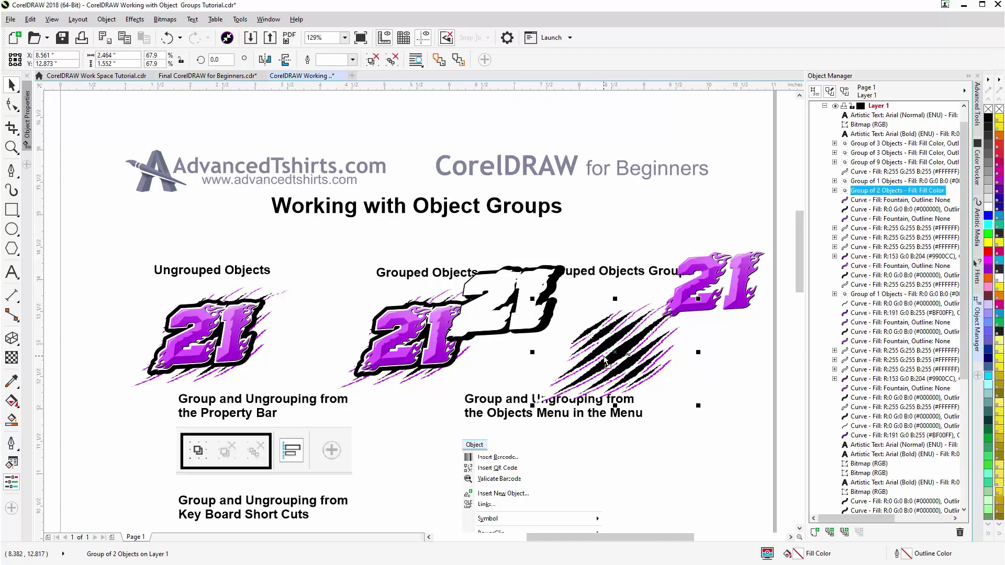
Undo the moves of the four separated parts and the one-level ungrouping of the artwork under Grouped Objects Groups
key(ctrl+z)
key(ctrl+z)
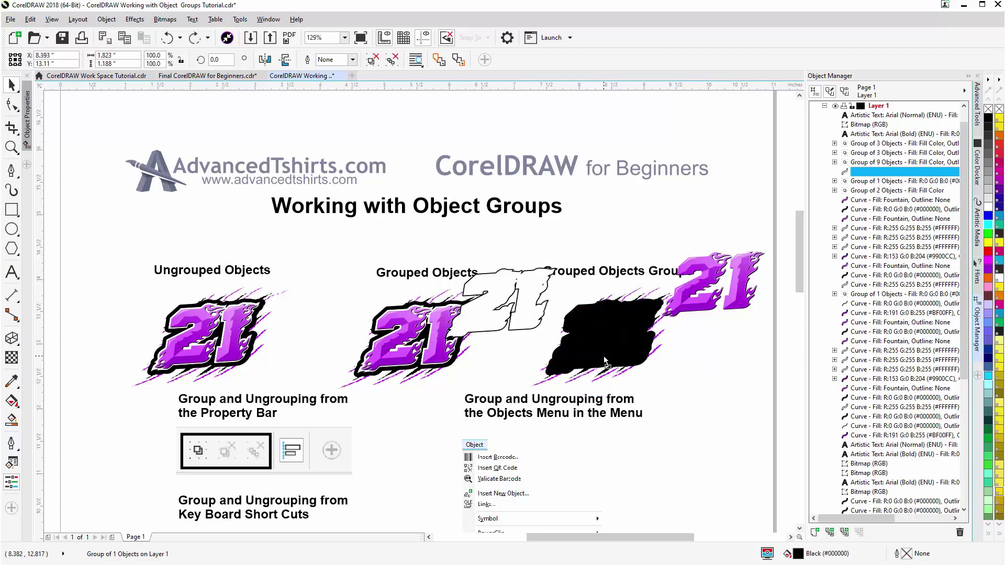
key(ctrl+z)
key(ctrl+z)
key(ctrl+z)
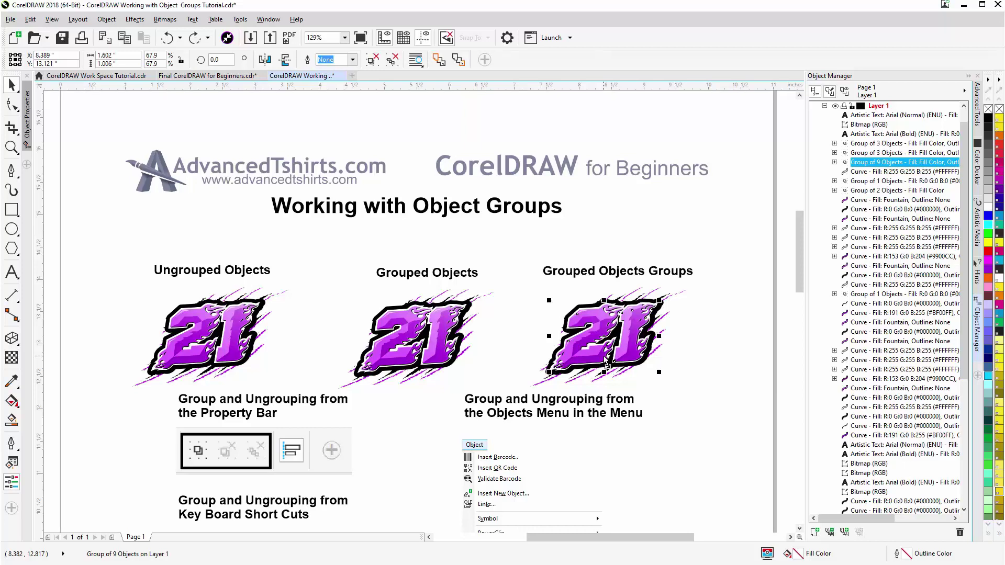
key(ctrl+z)
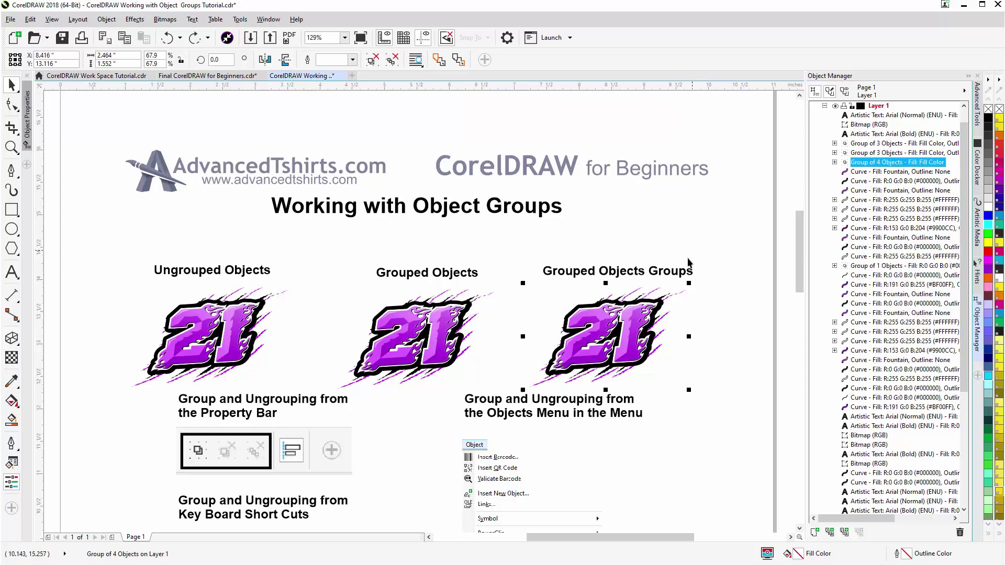
Examine the ungroup options for the Grouped Objects Groups artwork on the page and in the Object Manager, and review the page's grouping instructions
right_click(603, 323)
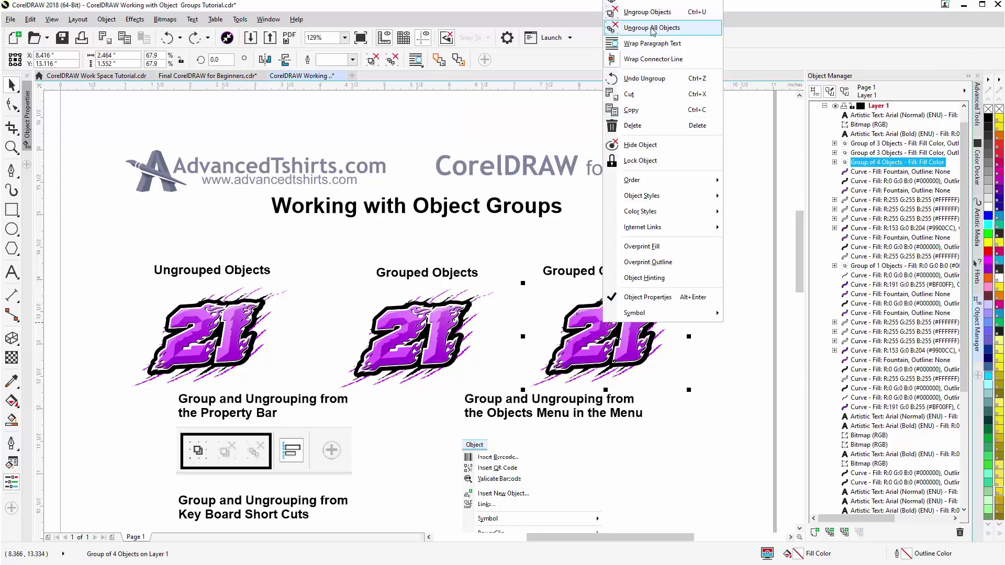
click(554, 61)
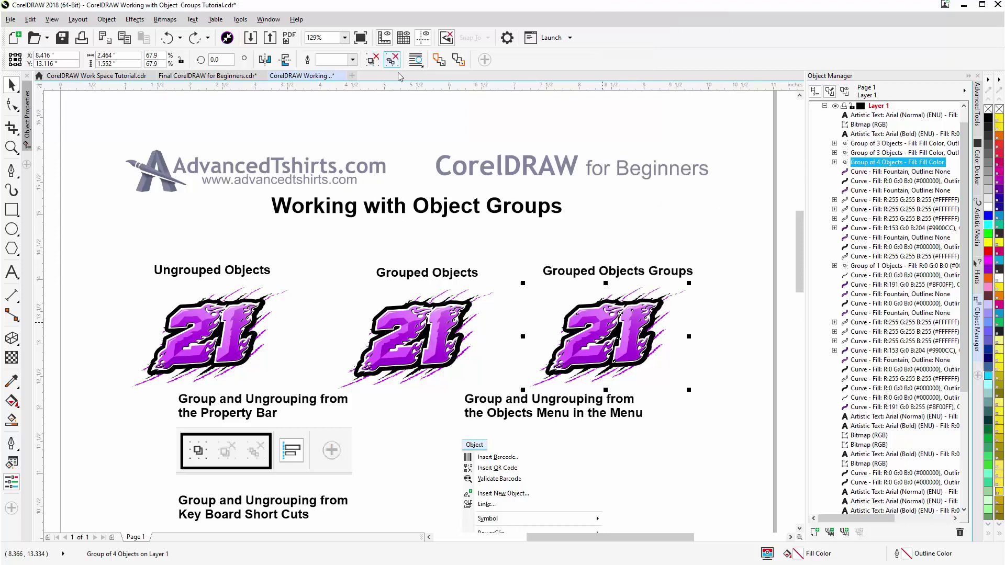
right_click(874, 167)
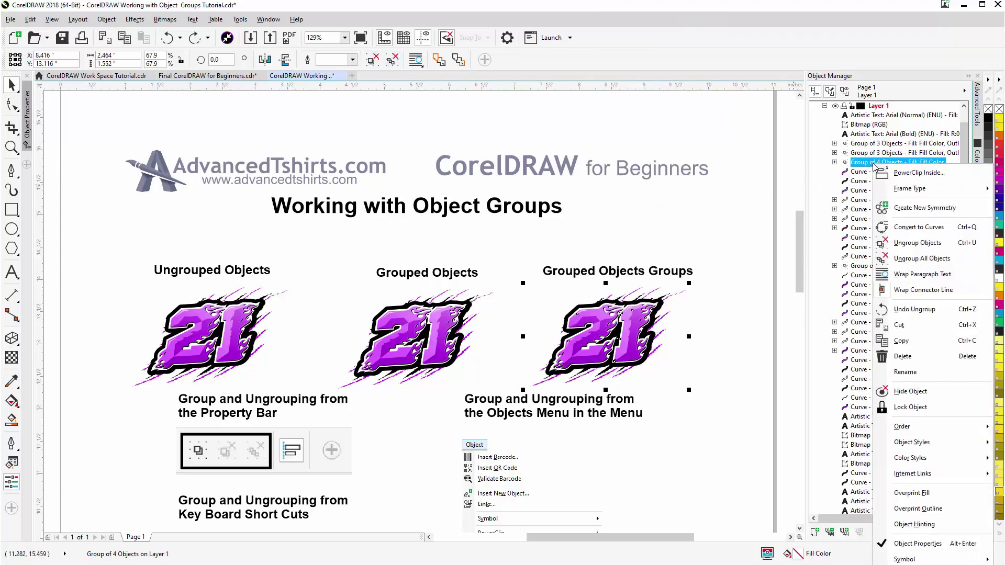
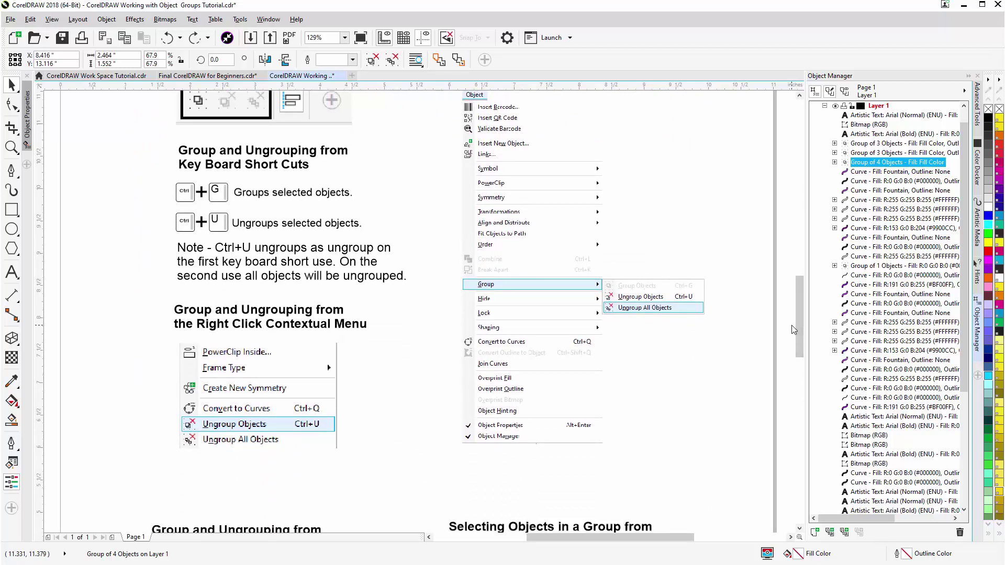
scroll(796, 315, down, 5)
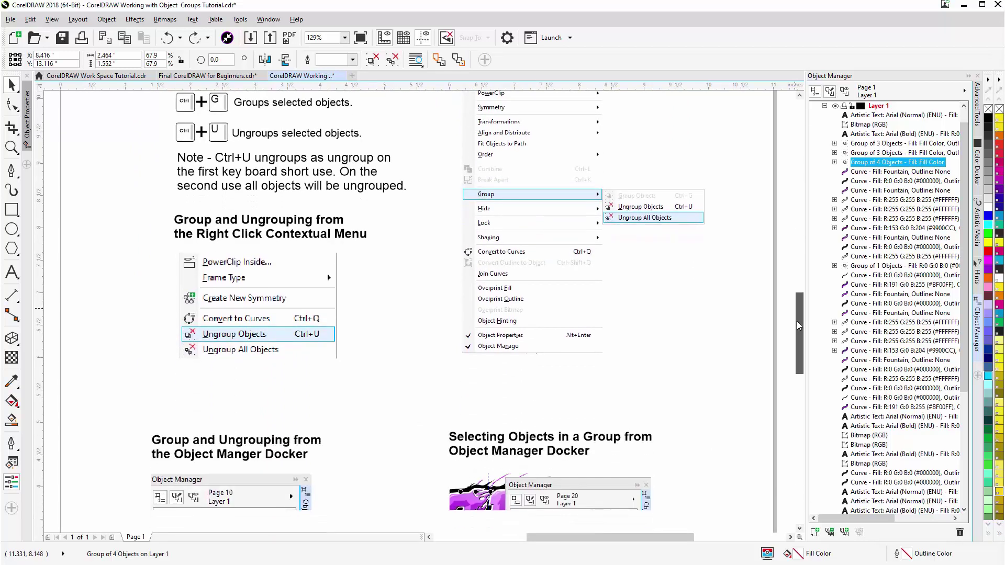
drag(797, 322, 794, 352)
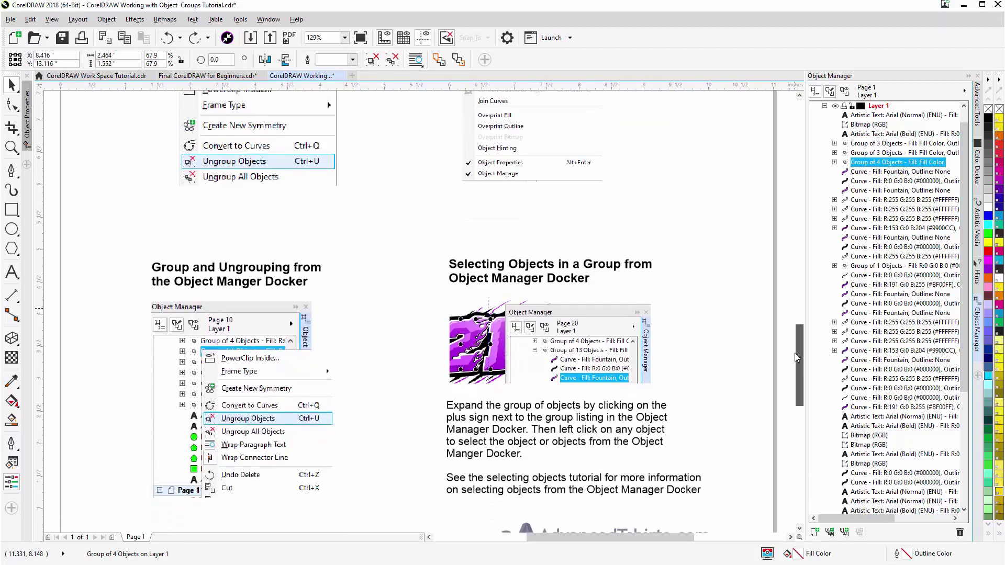
drag(794, 352, 802, 294)
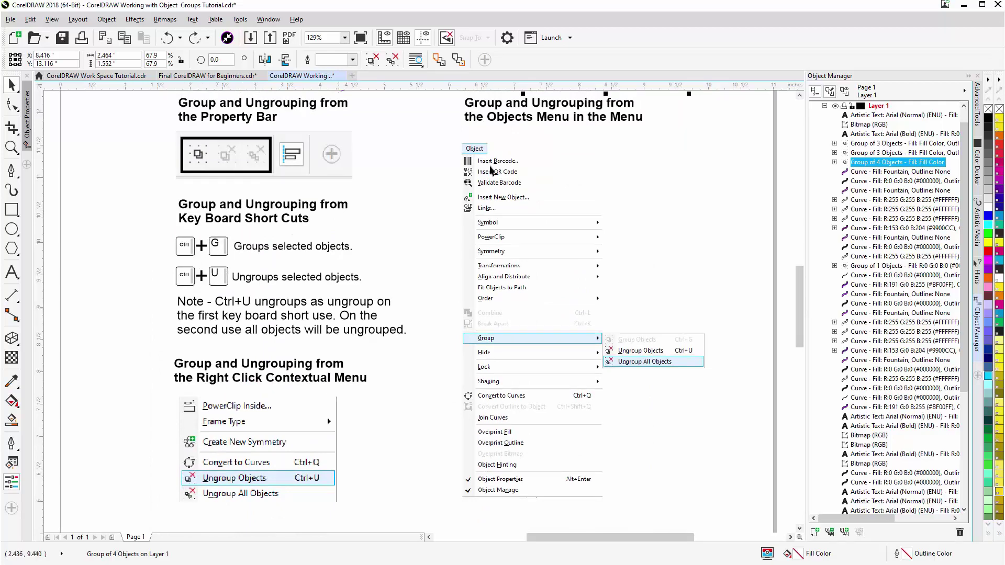
Ungroup the artwork under Grouped Objects Groups twice to break up its nested groups, and regroup all its objects into one group
drag(798, 302, 798, 225)
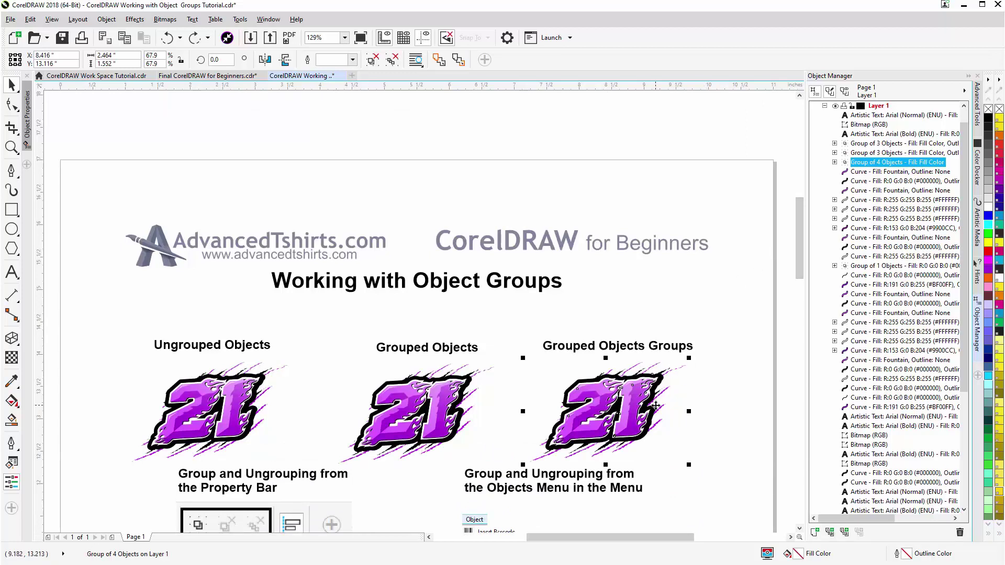
key(ctrl+u)
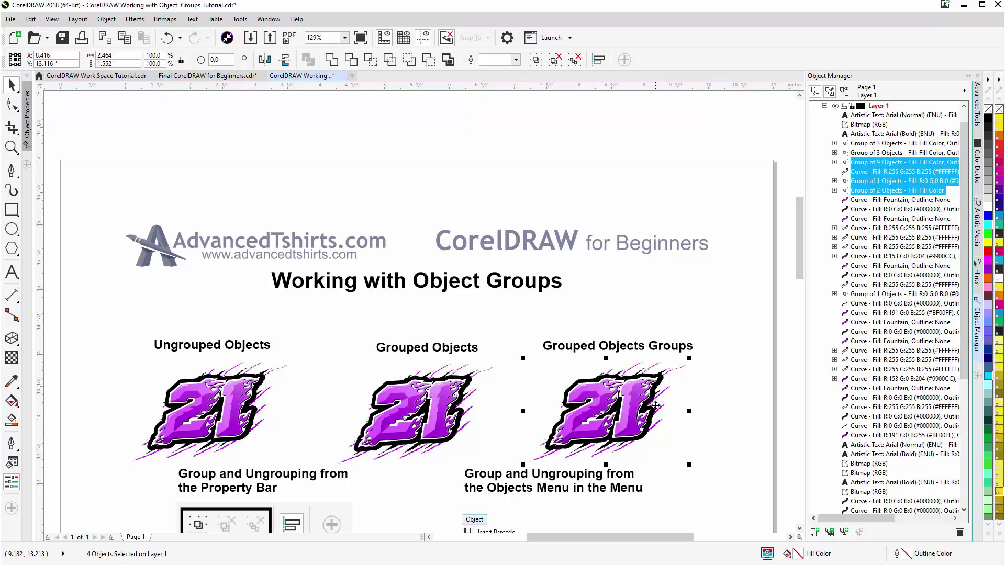
key(ctrl+u)
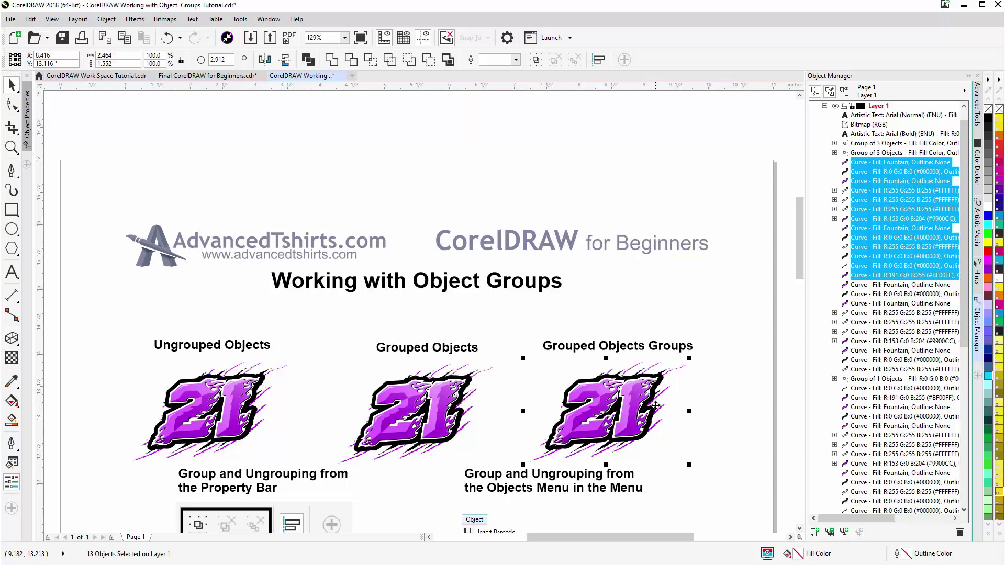
key(ctrl+g)
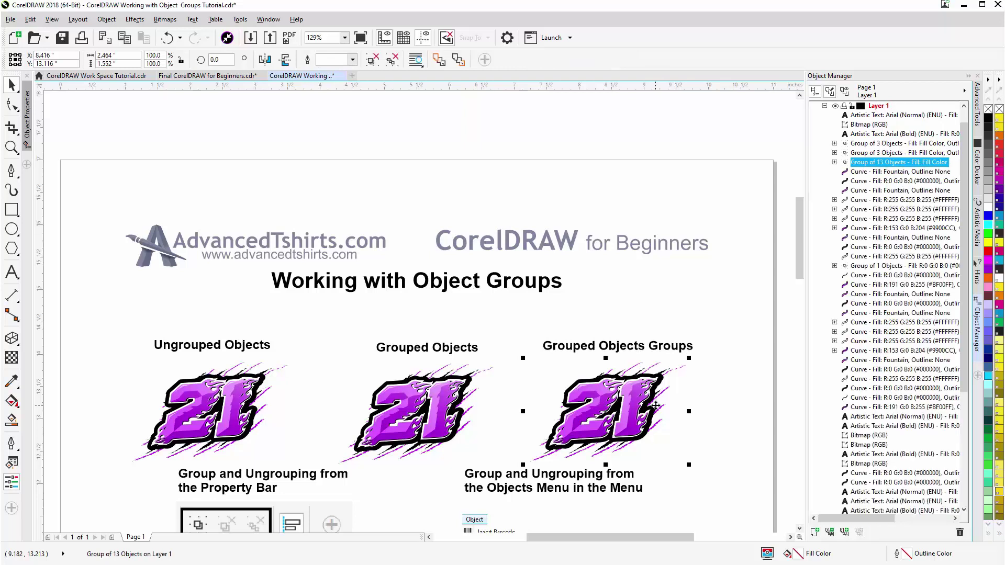